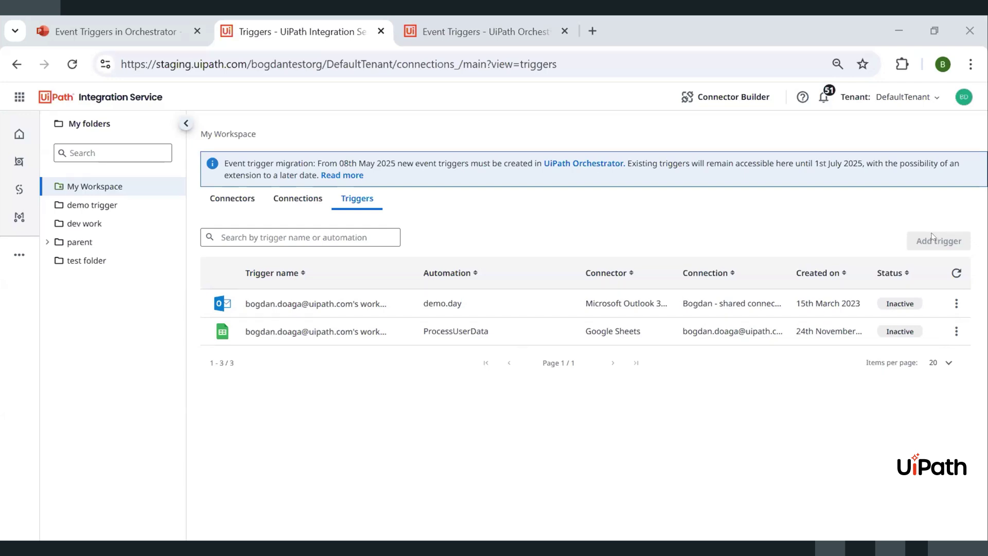
- Go to UiPath Orchestrator from the event trigger migration notice and discard the blank event trigger form
{"action": "left_click", "coordinate": [575, 165]}
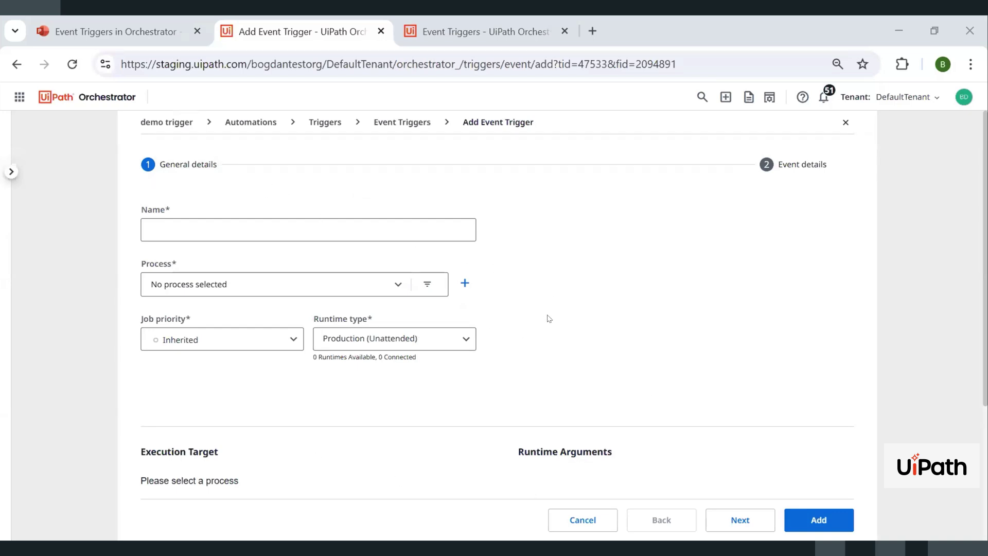
{"action": "left_click", "coordinate": [408, 218]}
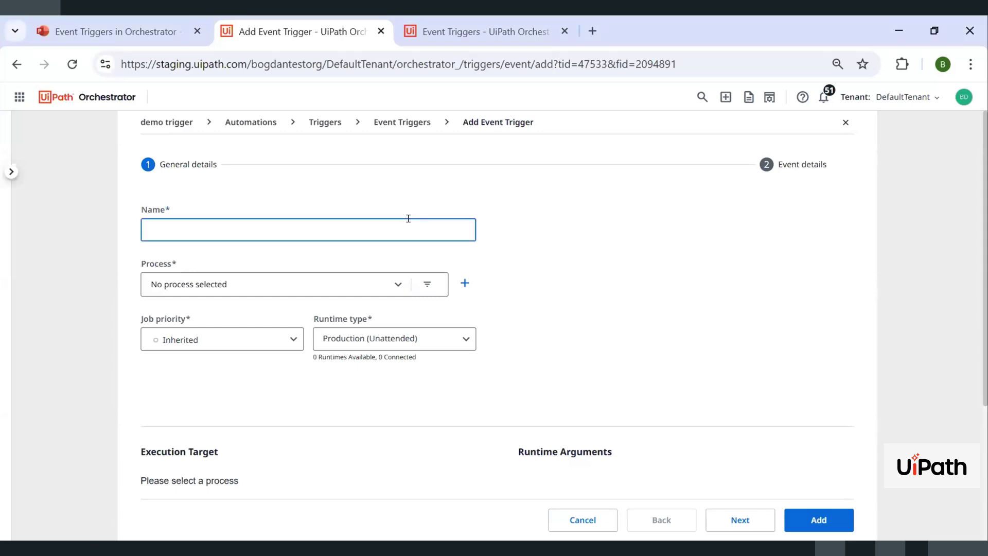
{"action": "left_click", "coordinate": [588, 528]}
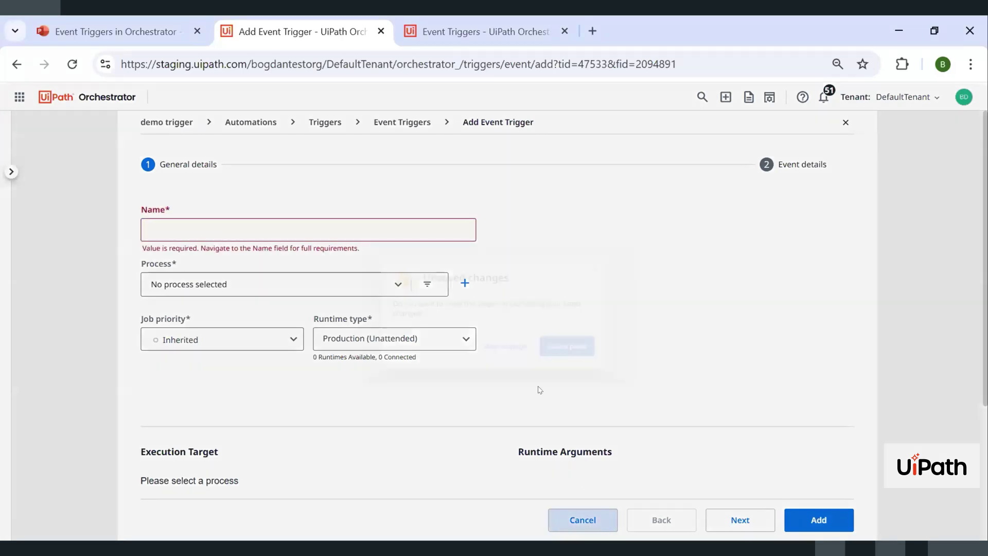
{"action": "left_click", "coordinate": [577, 351]}
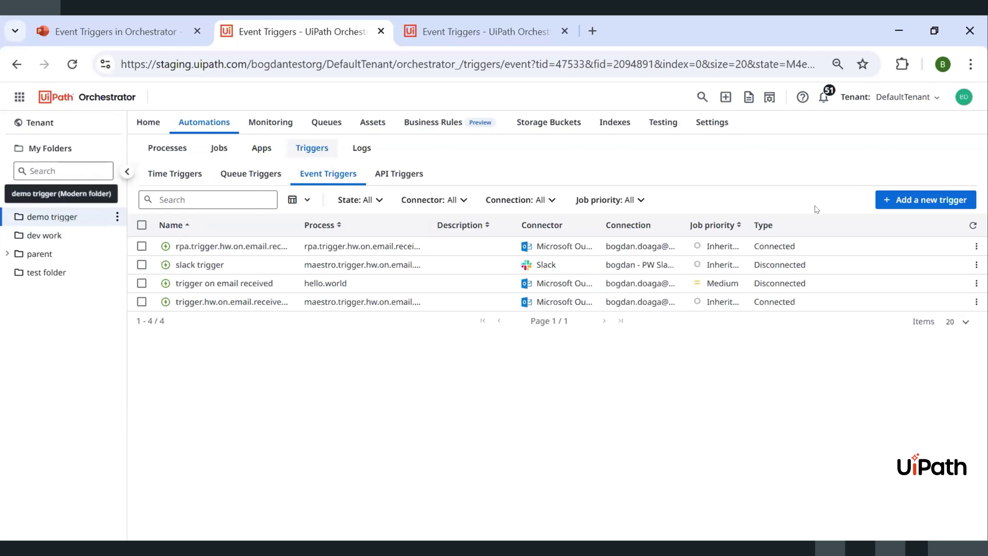
- Start a new event trigger in the demo trigger folder and name it "trigger demo"
{"action": "left_click", "coordinate": [943, 197]}
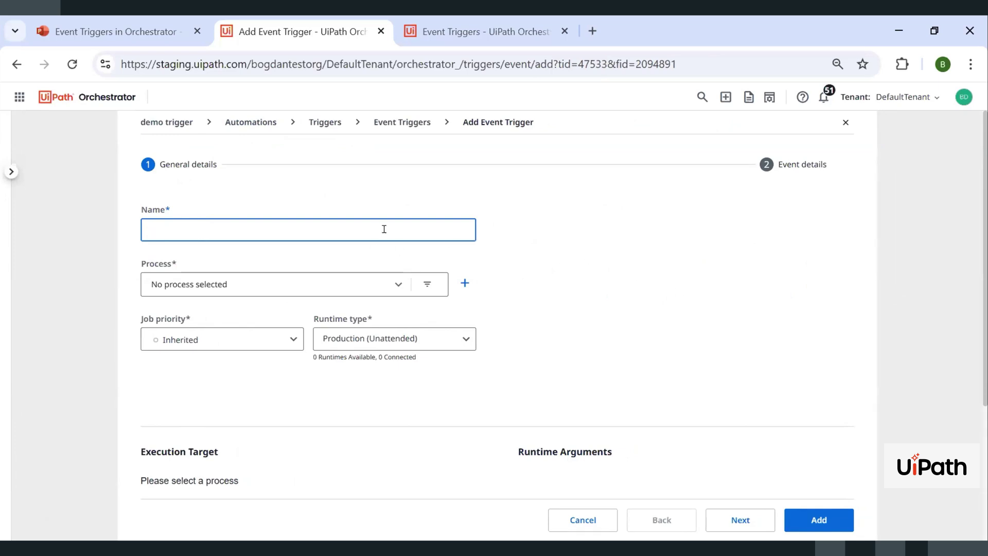
{"action": "type", "text": "triige"}
{"action": "type", "text": "ge"}
{"action": "key", "text": "BackSpace"}
{"action": "key", "text": "BackSpace"}
{"action": "key", "text": "BackSpace"}
{"action": "key", "text": "BackSpace"}
{"action": "type", "text": "demo"}
- Assign the hello.world process to the trigger and review its execution target and runtime argument settings
{"action": "left_click", "coordinate": [252, 284]}
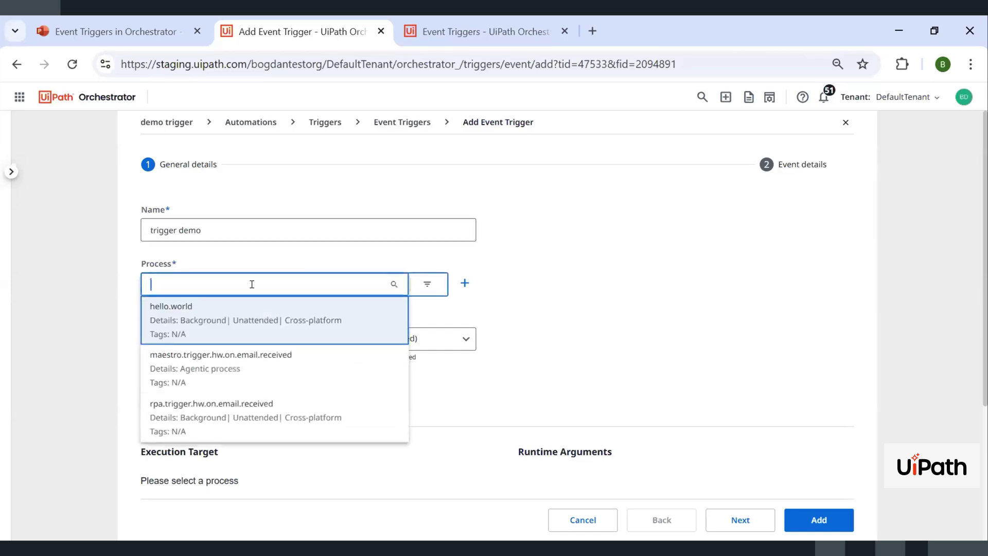
{"action": "left_click", "coordinate": [262, 322]}
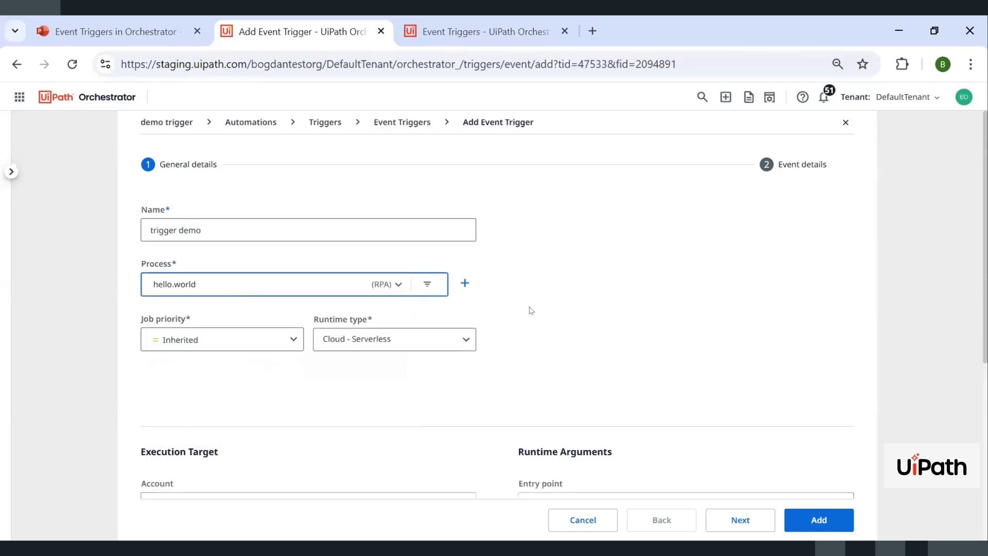
{"action": "scroll", "coordinate": [531, 311], "scroll_direction": "down", "scroll_amount": 3}
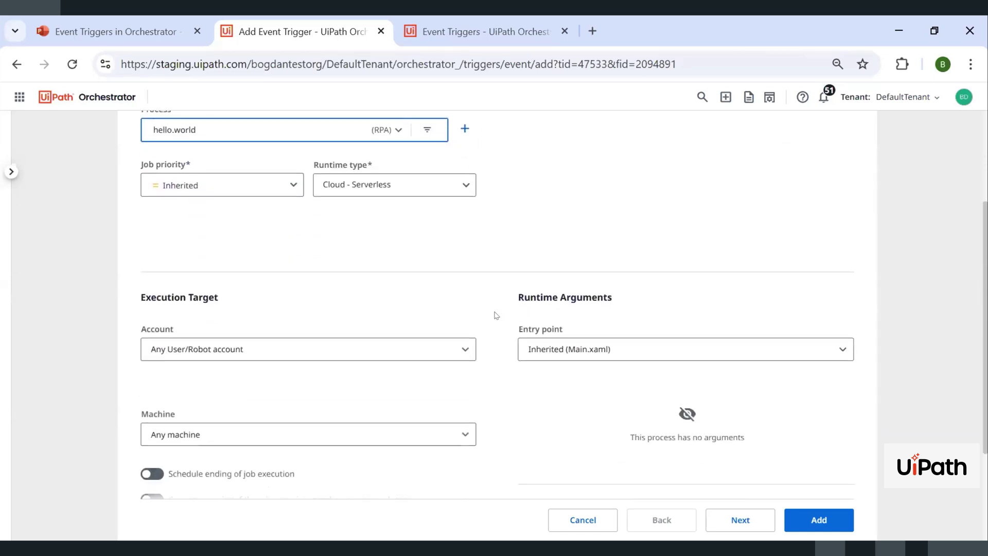
{"action": "scroll", "coordinate": [498, 294], "scroll_direction": "down", "scroll_amount": 2}
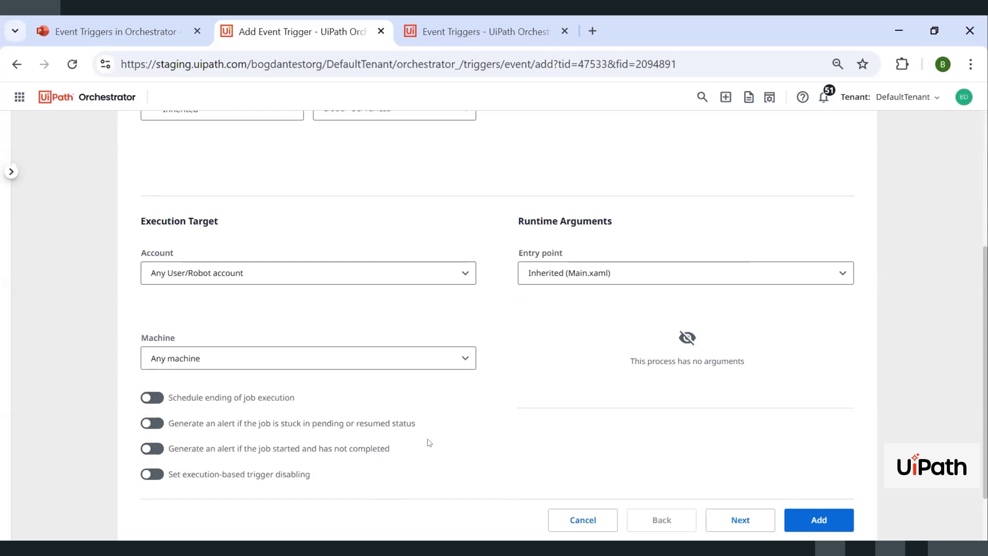
{"action": "scroll", "coordinate": [446, 427], "scroll_direction": "up", "scroll_amount": 5}
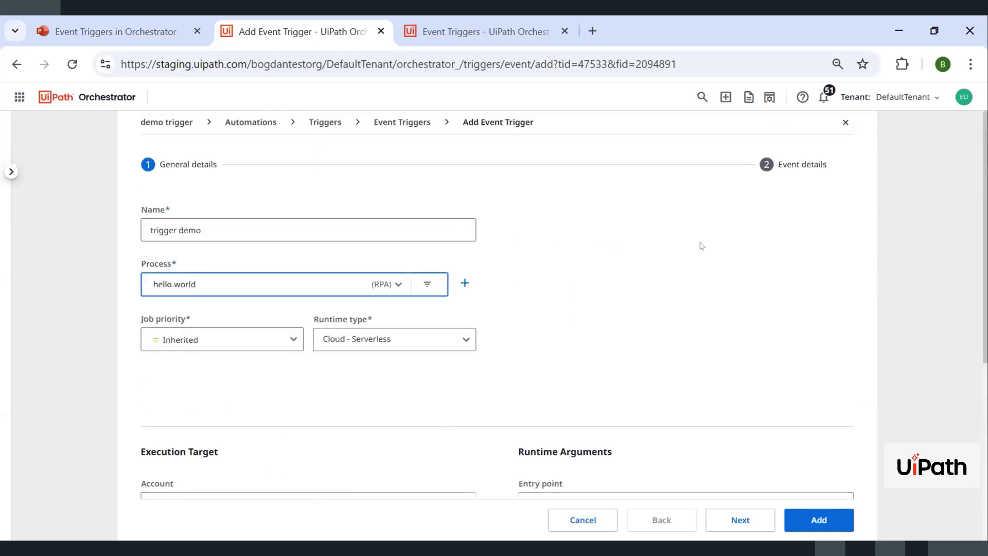
- In the event details, select the Microsoft Outlook 365 connector with its default connection and set the event to Email Received
{"action": "left_click", "coordinate": [795, 168]}
{"action": "left_click", "coordinate": [380, 232]}
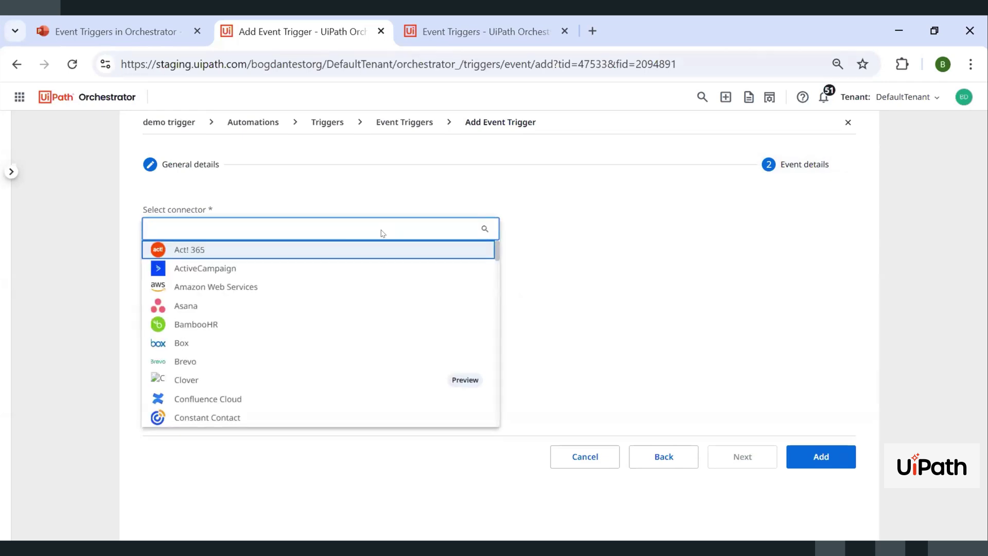
{"action": "type", "text": "outlo"}
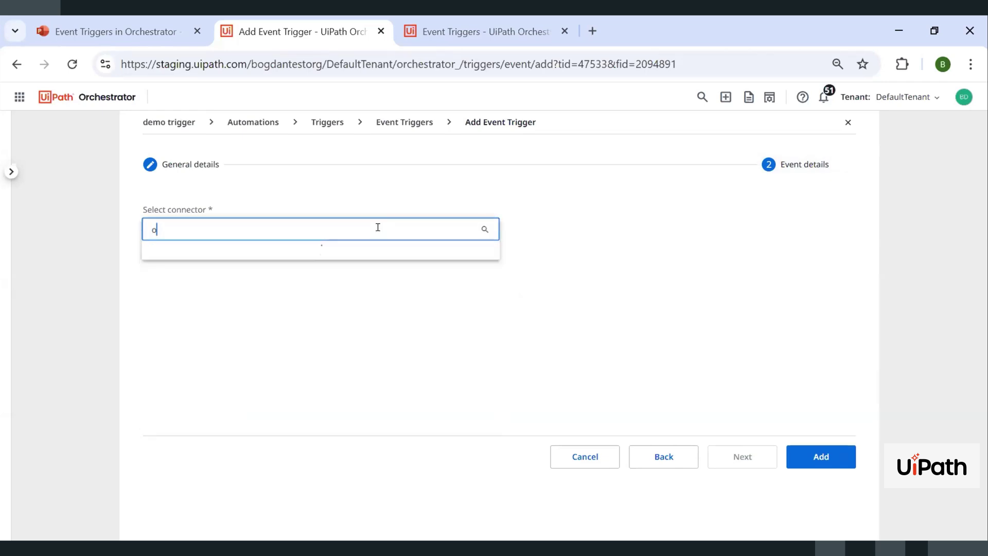
{"action": "left_click", "coordinate": [347, 250]}
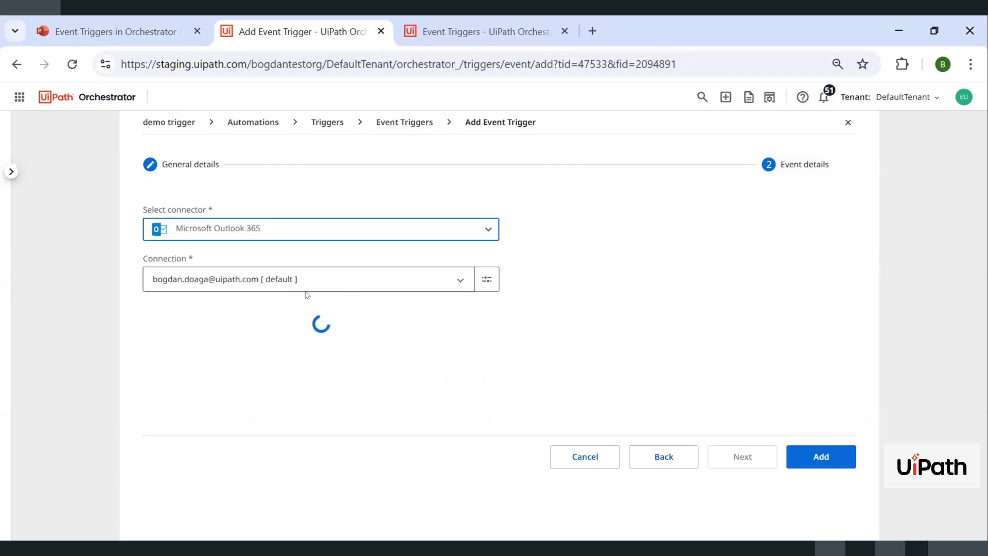
{"action": "left_click", "coordinate": [364, 282]}
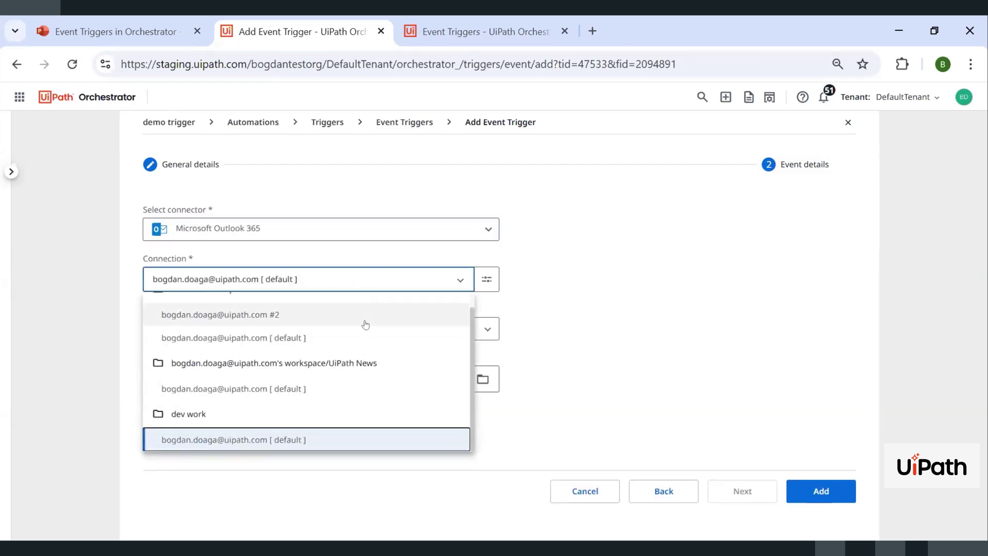
{"action": "left_click", "coordinate": [556, 308]}
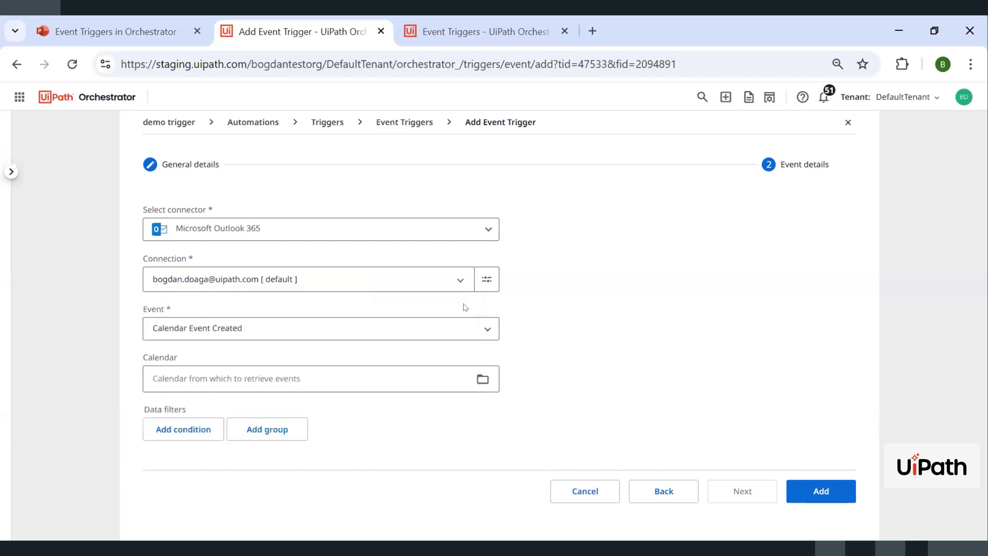
{"action": "left_click", "coordinate": [415, 333]}
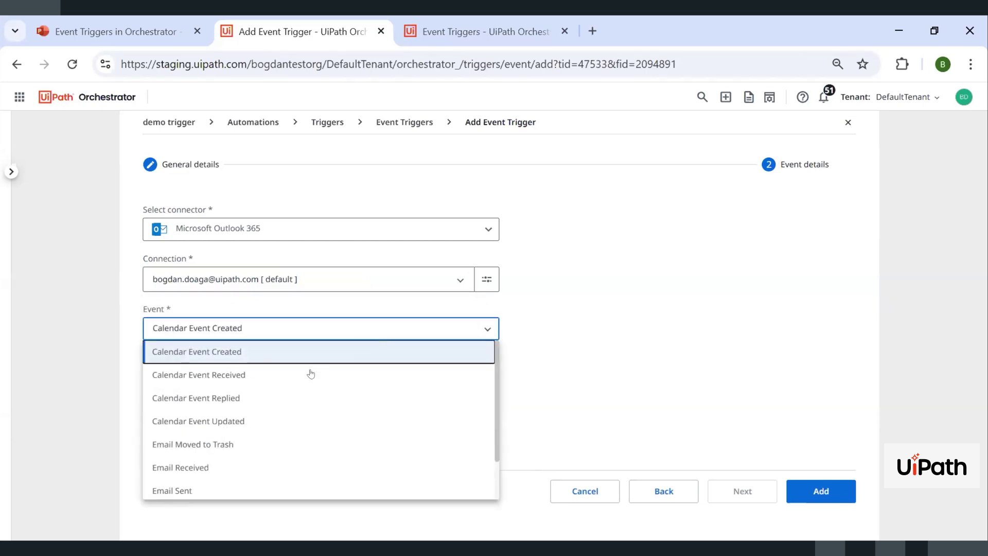
{"action": "left_click", "coordinate": [289, 467]}
- Add a data filter condition based on the Email folder field
{"action": "left_click", "coordinate": [194, 381]}
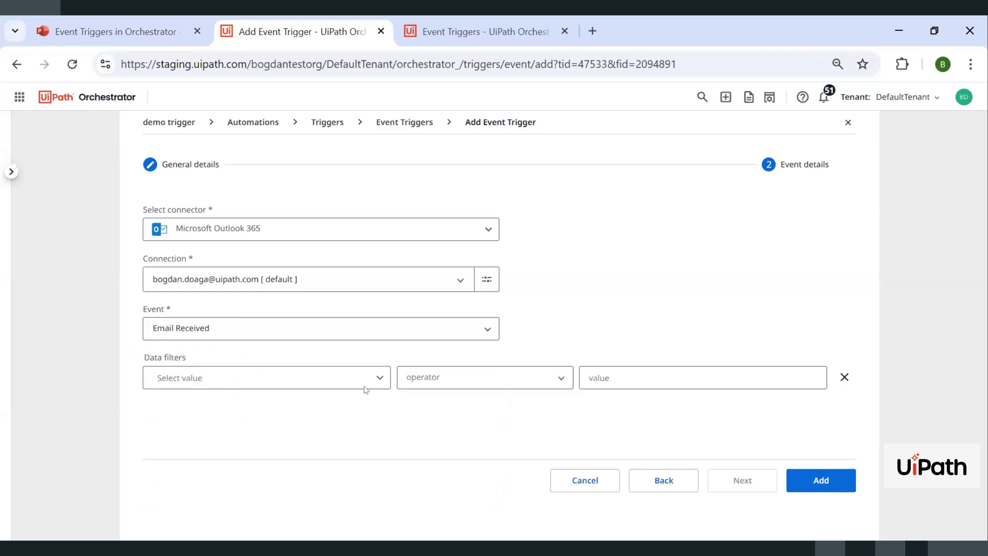
{"action": "left_click", "coordinate": [349, 385]}
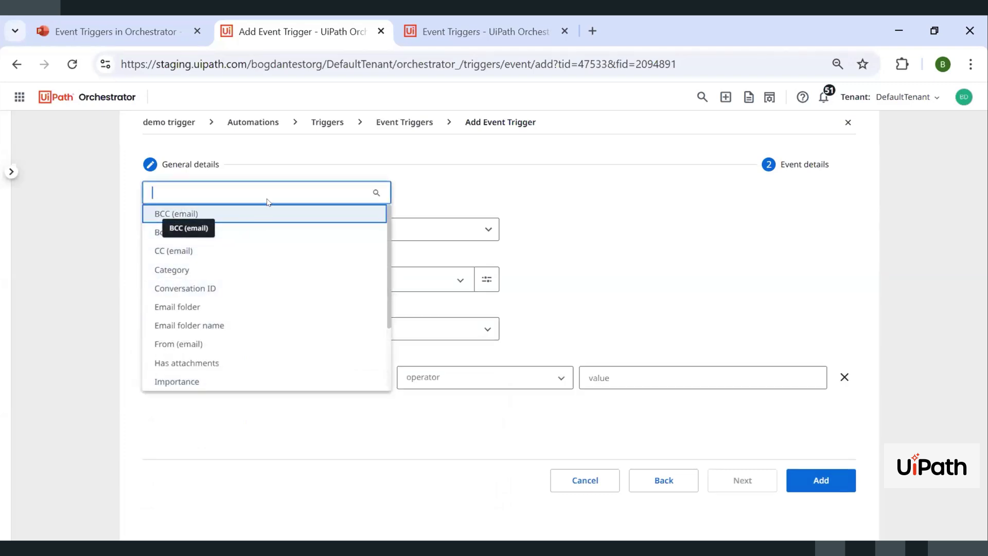
{"action": "type", "text": "foler"}
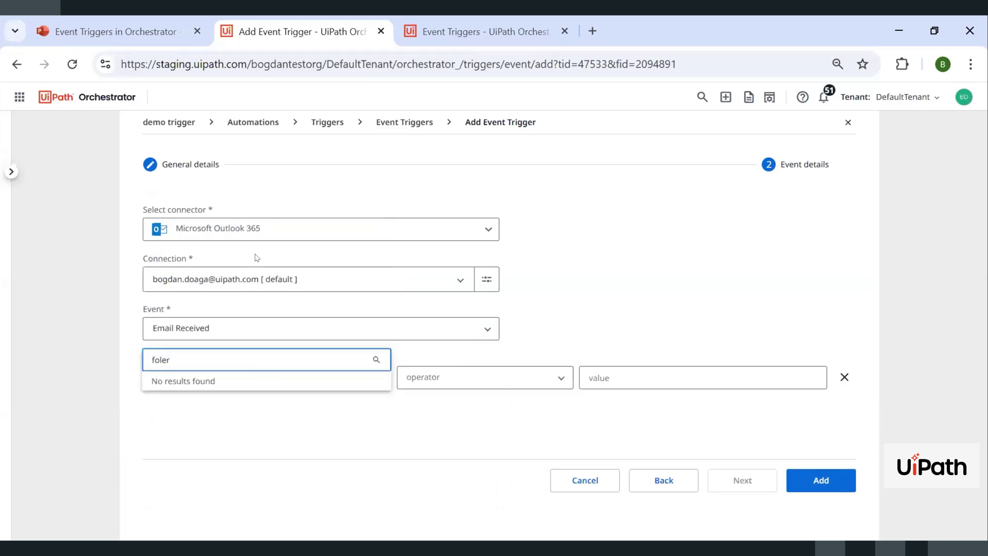
{"action": "key", "text": "BackSpace"}
{"action": "key", "text": "BackSpace"}
{"action": "type", "text": "der"}
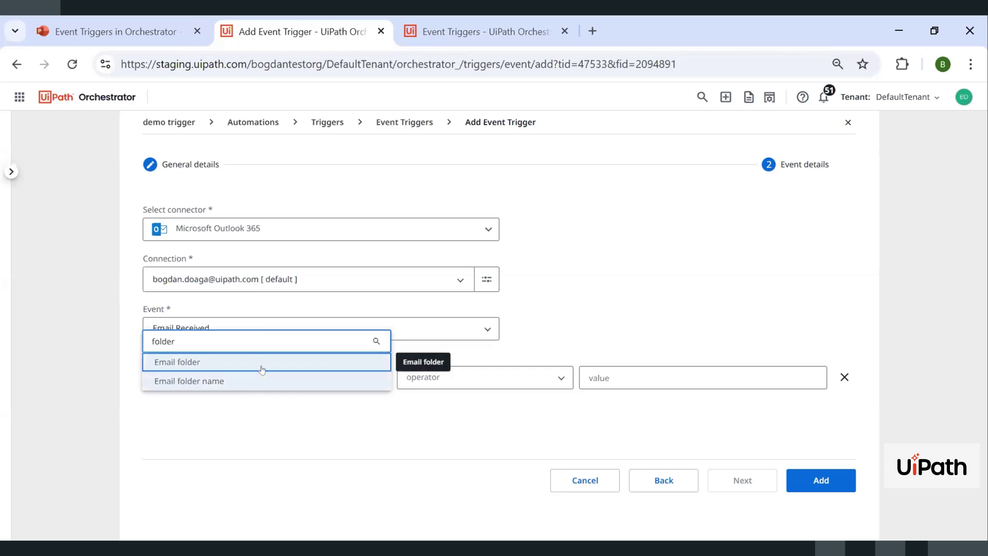
{"action": "left_click", "coordinate": [267, 361]}
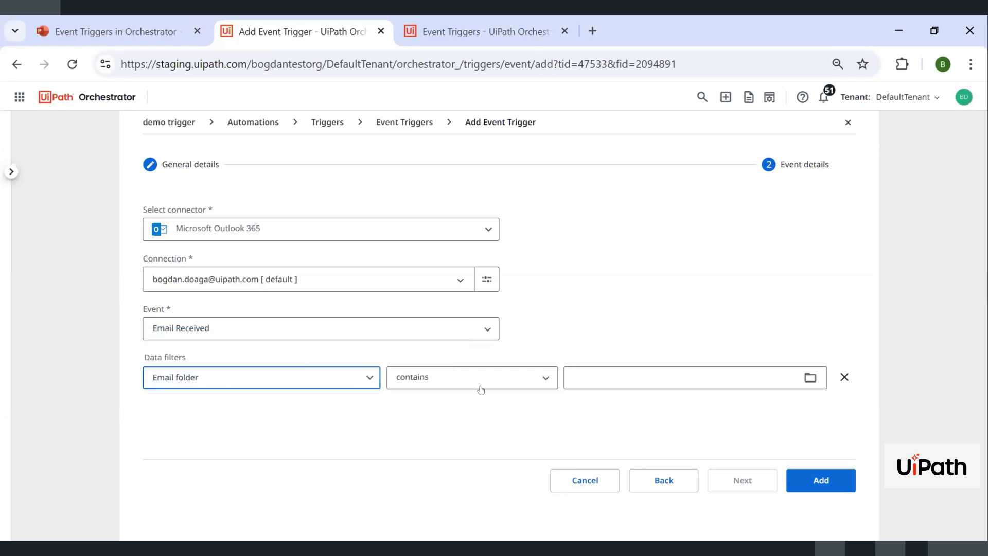
- Set the Email folder filter value to Inbox and add the trigger
{"action": "left_click", "coordinate": [810, 378]}
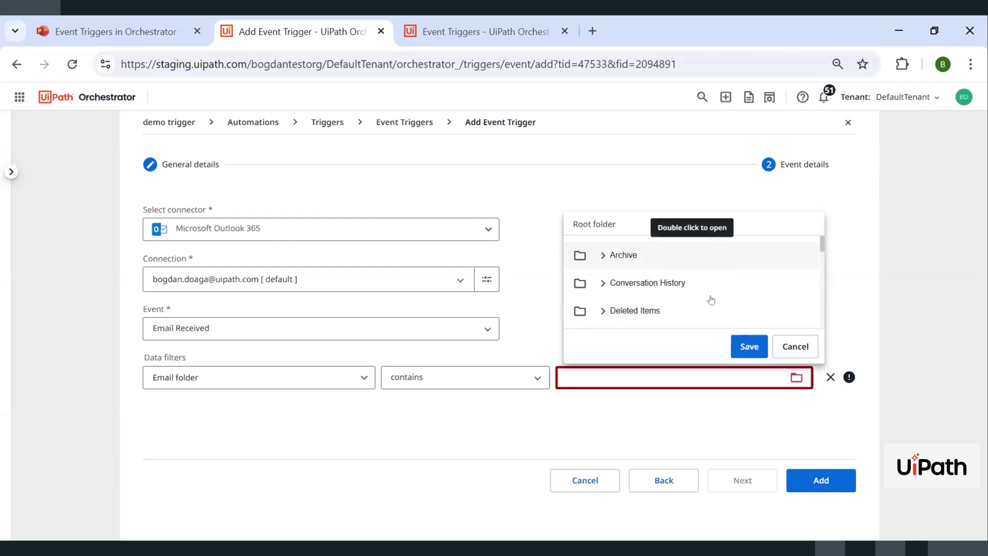
{"action": "scroll", "coordinate": [671, 269], "scroll_direction": "down", "scroll_amount": 2}
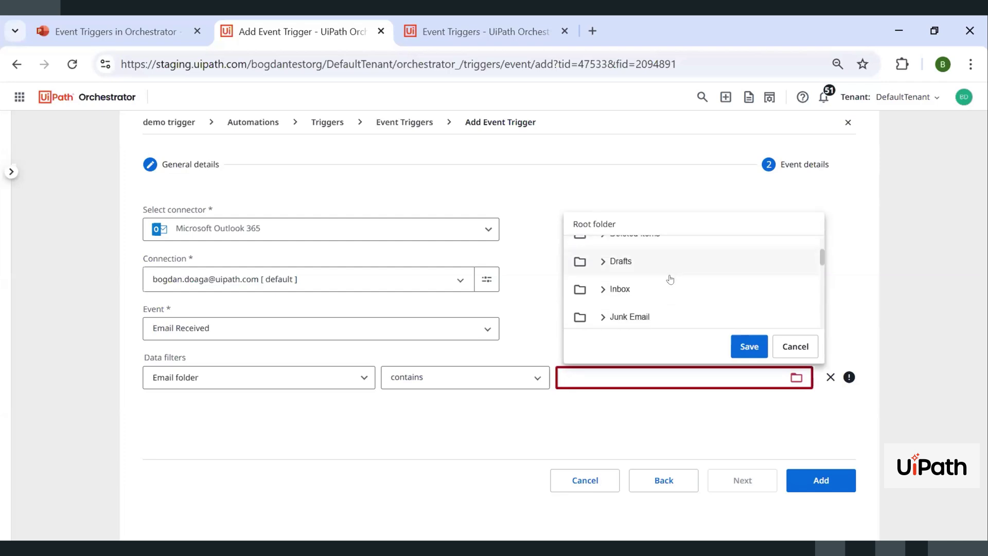
{"action": "left_click", "coordinate": [641, 293]}
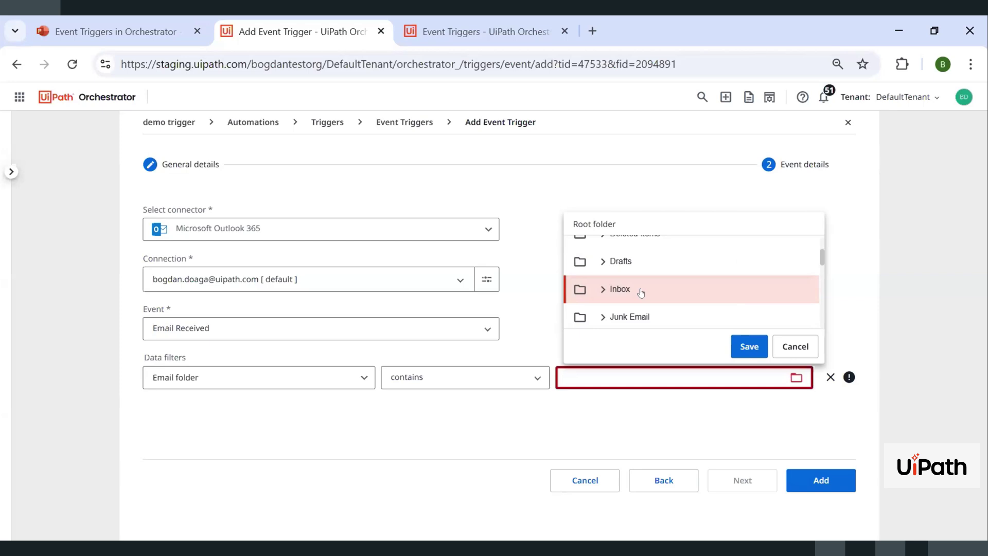
{"action": "left_click", "coordinate": [745, 345]}
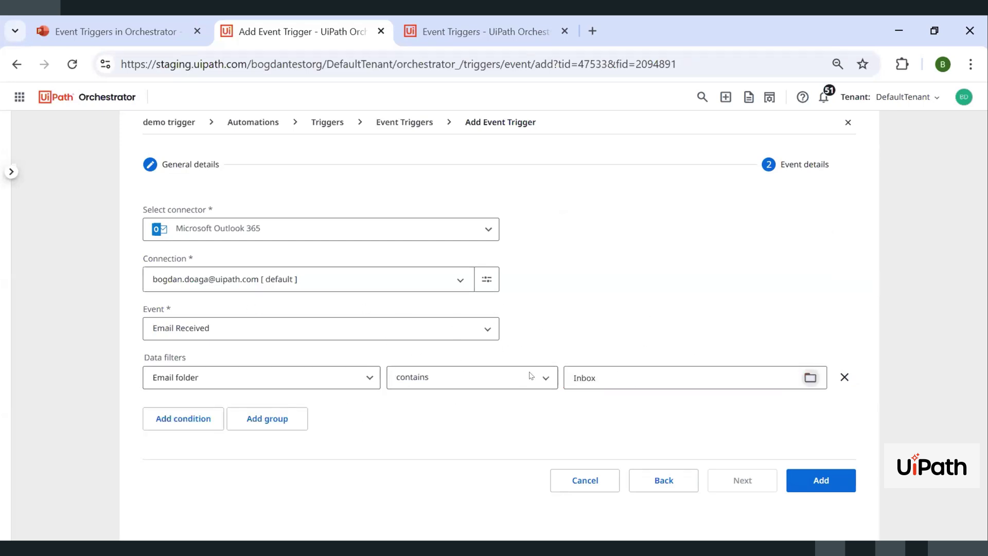
{"action": "left_click", "coordinate": [819, 480]}
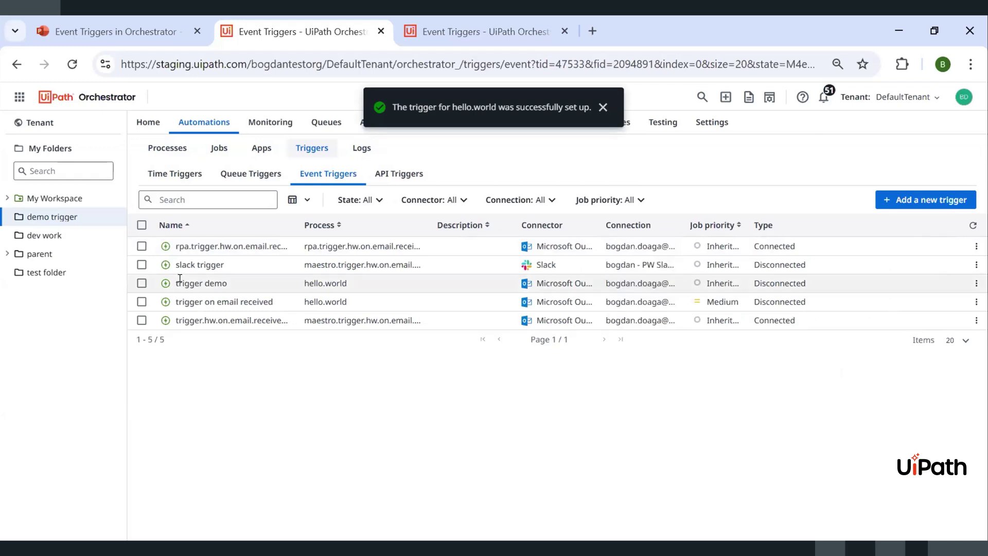
- Examine the trigger demo entry in the event trigger list and the Connector, Connection and Job priority filter options
{"action": "left_click_drag", "start_coordinate": [184, 283], "coordinate": [242, 285]}
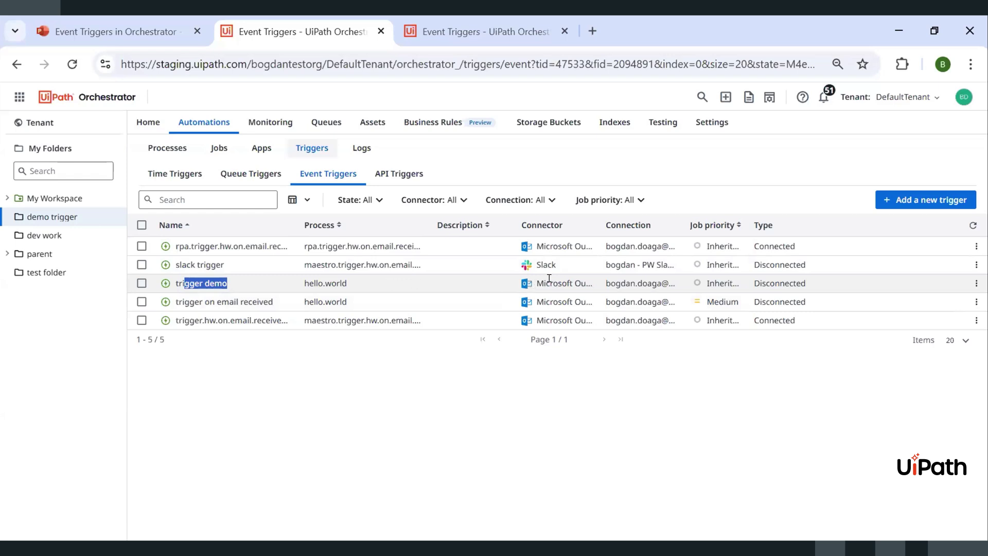
{"action": "left_click", "coordinate": [460, 201]}
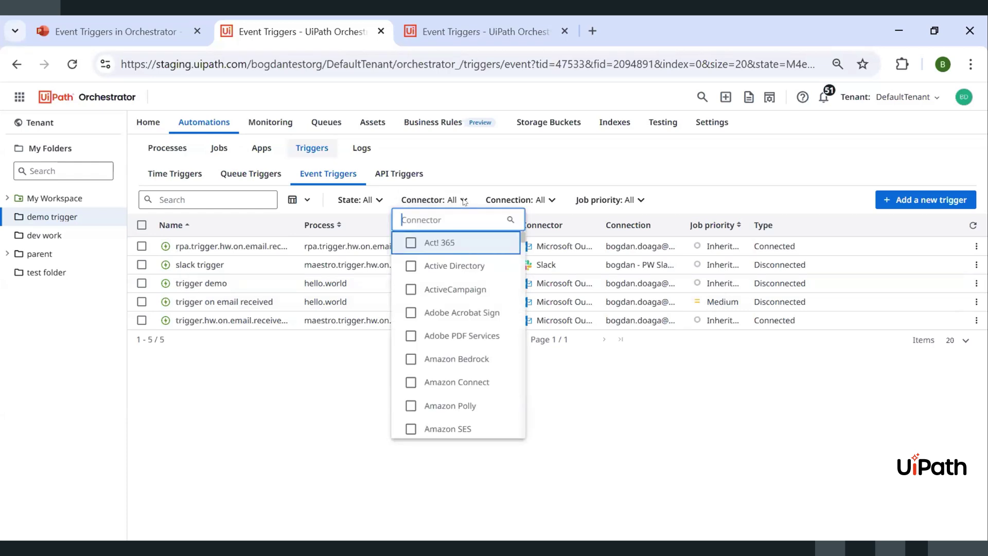
{"action": "left_click", "coordinate": [563, 200]}
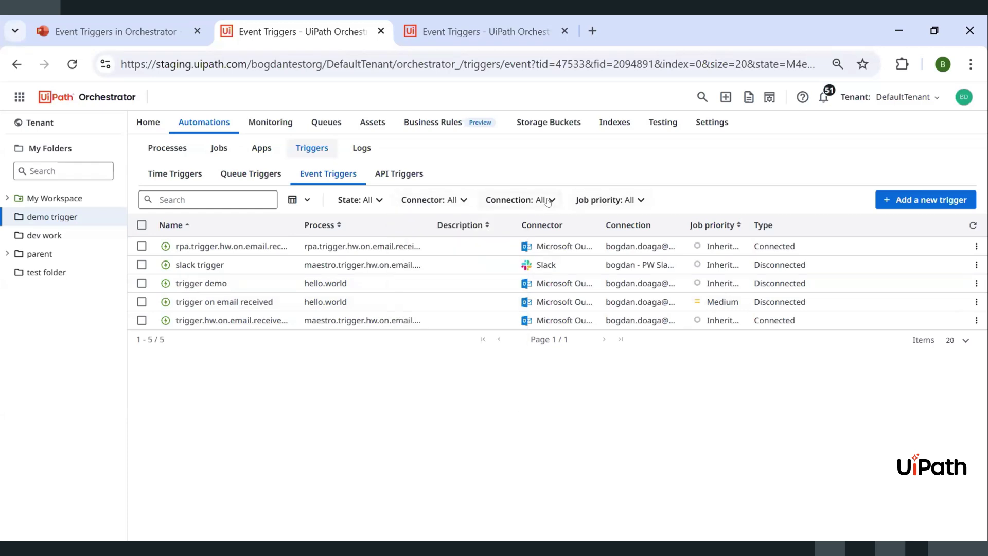
{"action": "left_click", "coordinate": [639, 201]}
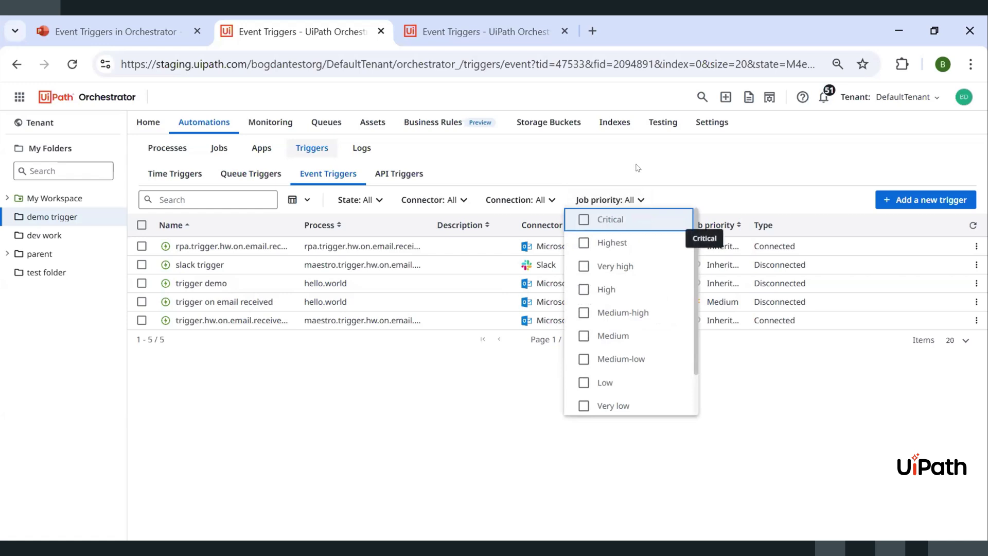
{"action": "left_click", "coordinate": [653, 178]}
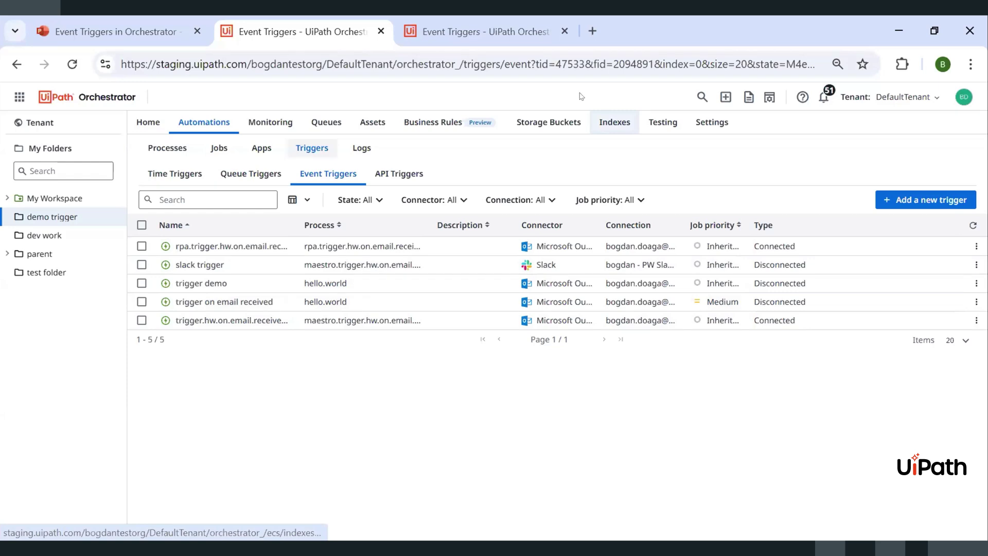
- Switch to Integration Service and view the connections in My Workspace
{"action": "left_click", "coordinate": [16, 98]}
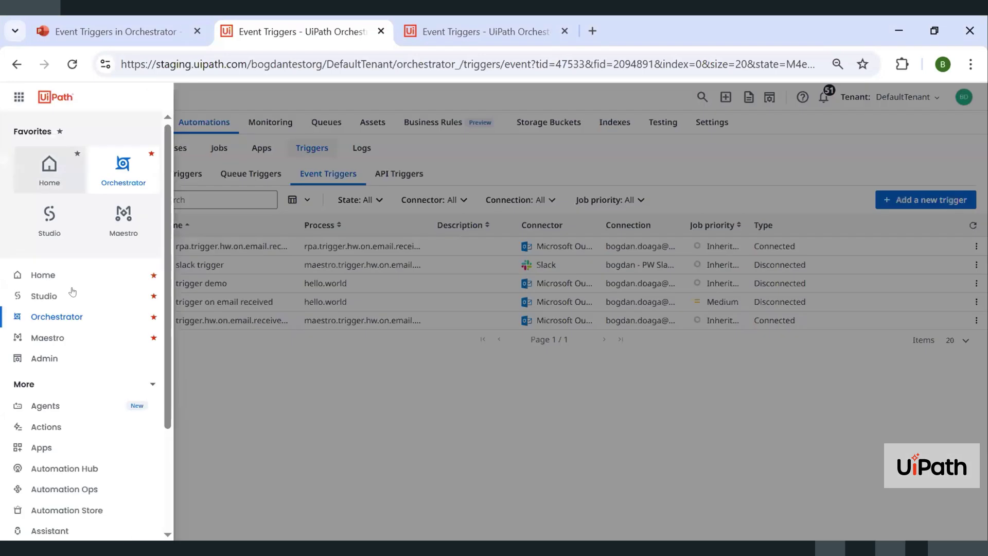
{"action": "scroll", "coordinate": [62, 468], "scroll_direction": "down", "scroll_amount": 3}
{"action": "left_click", "coordinate": [61, 472]}
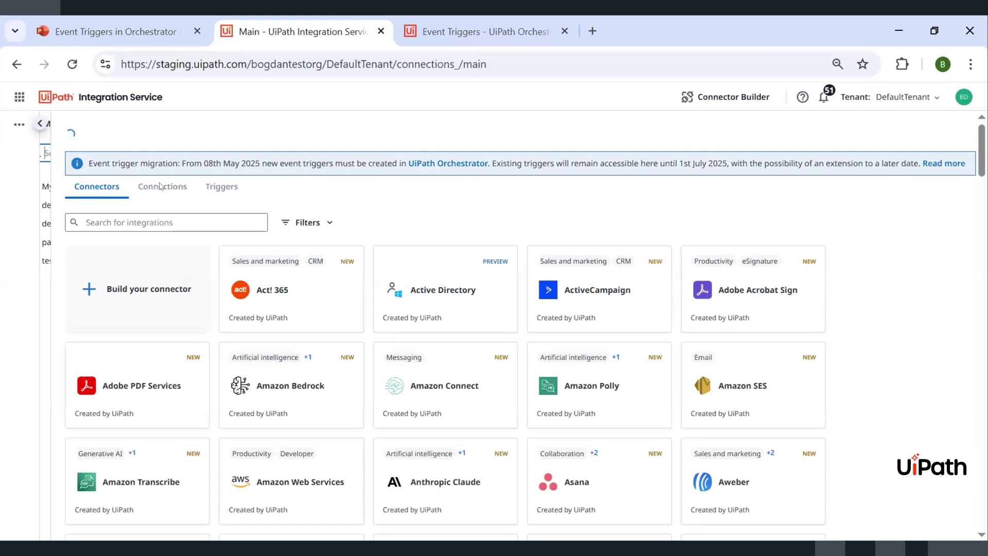
{"action": "left_click", "coordinate": [303, 198]}
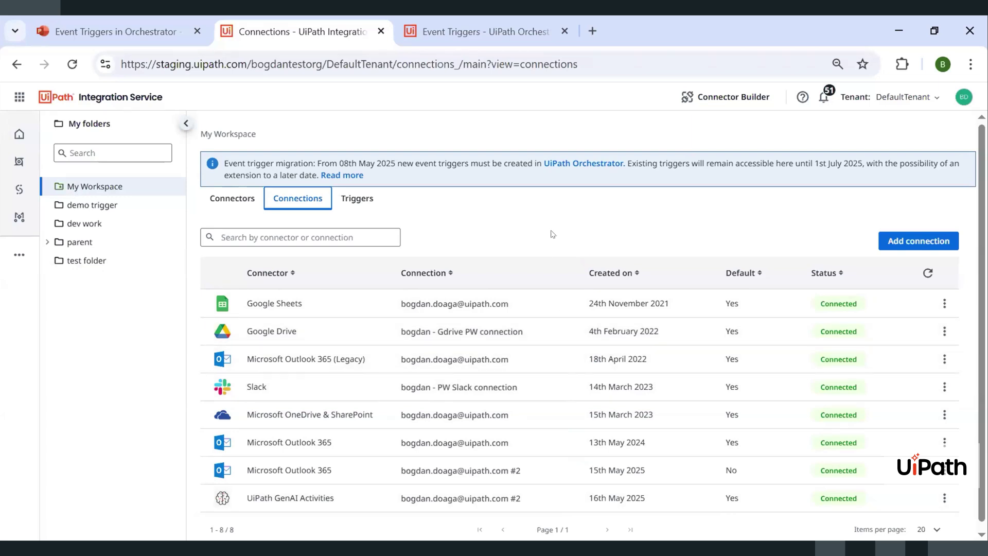
- Compare the Integration Service connections with the demo trigger folder's Assets, Storage Buckets and Home overview in Orchestrator
{"action": "key", "text": "ctrl+Tab"}
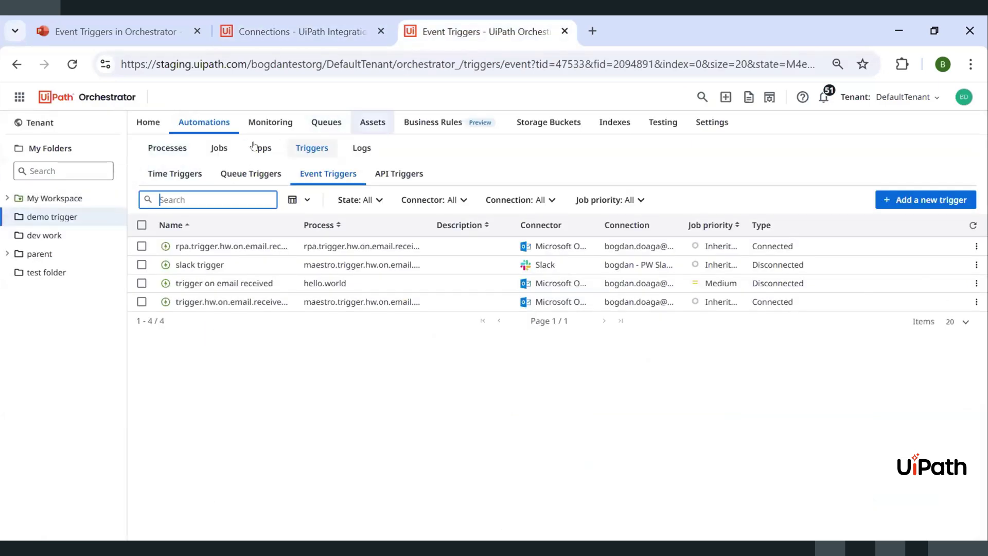
{"action": "left_click", "coordinate": [372, 123]}
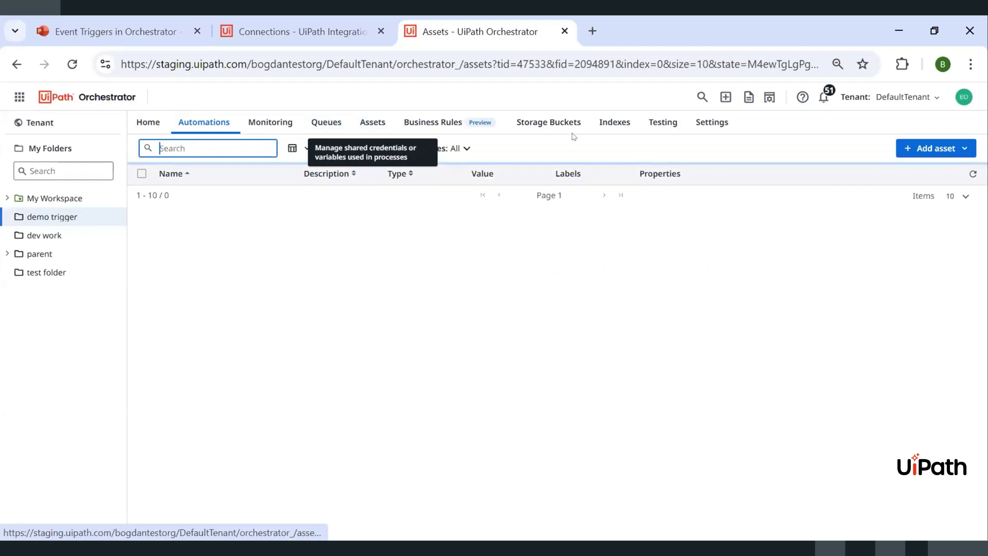
{"action": "left_click", "coordinate": [548, 124]}
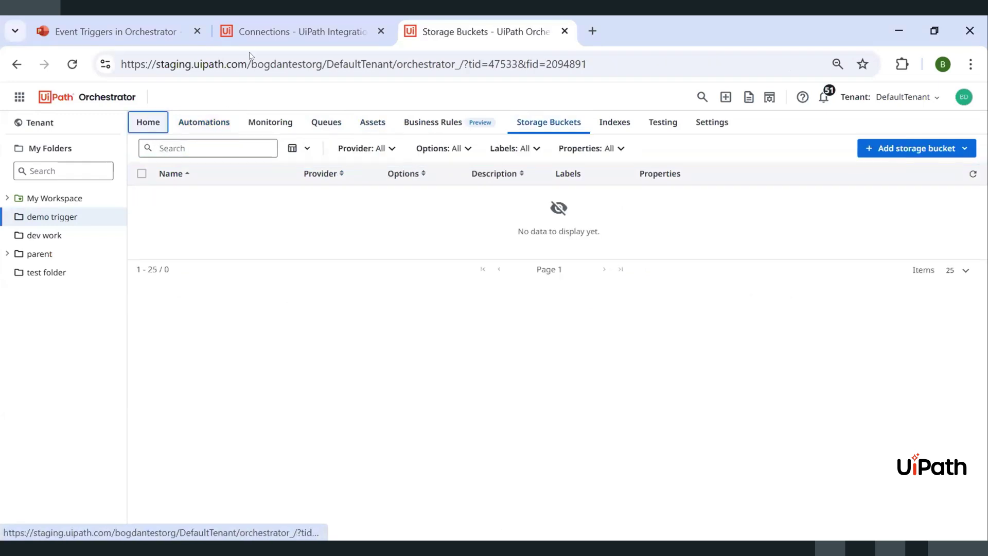
{"action": "left_click", "coordinate": [291, 37]}
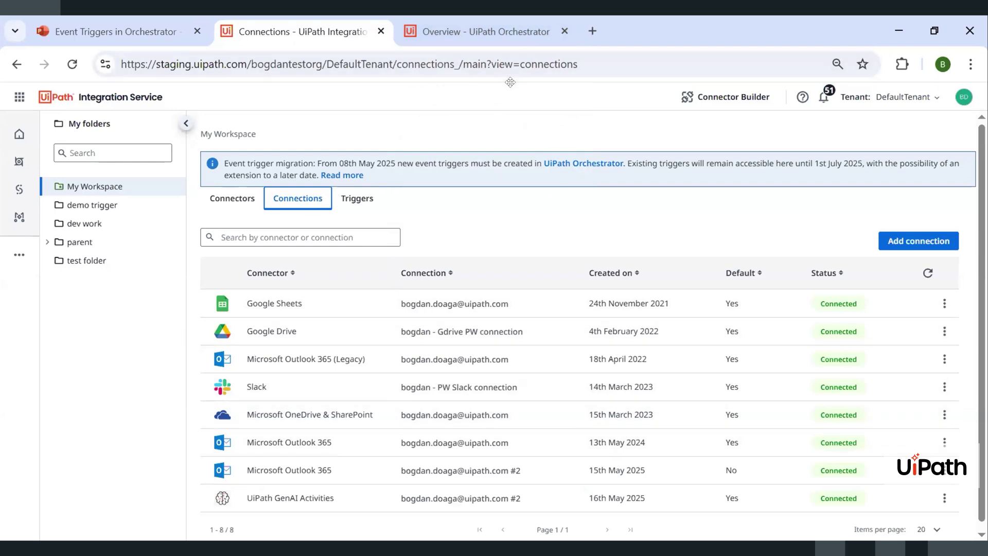
{"action": "key", "text": "ctrl+Tab"}
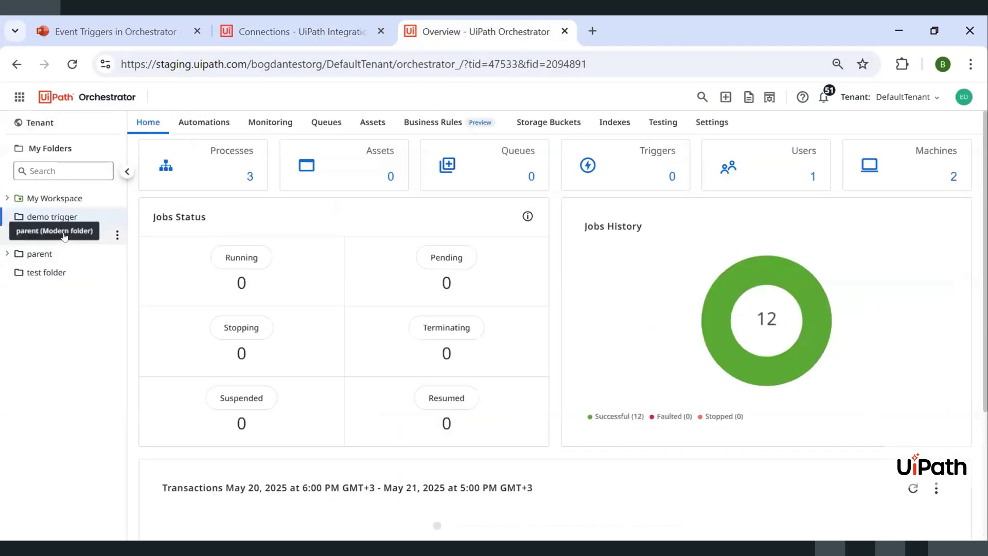